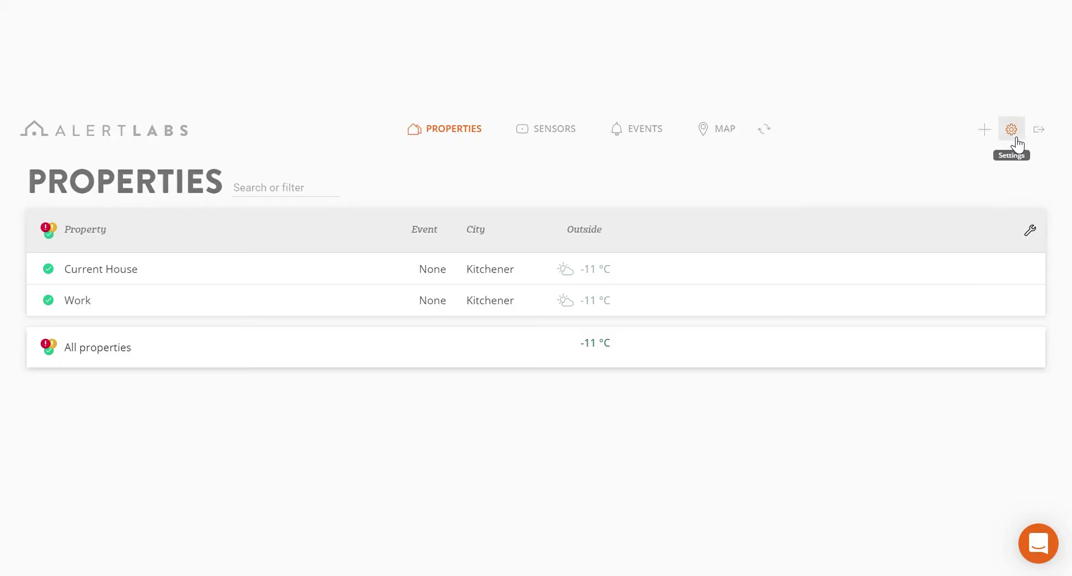
left_click(1012, 136)
left_click(1032, 260)
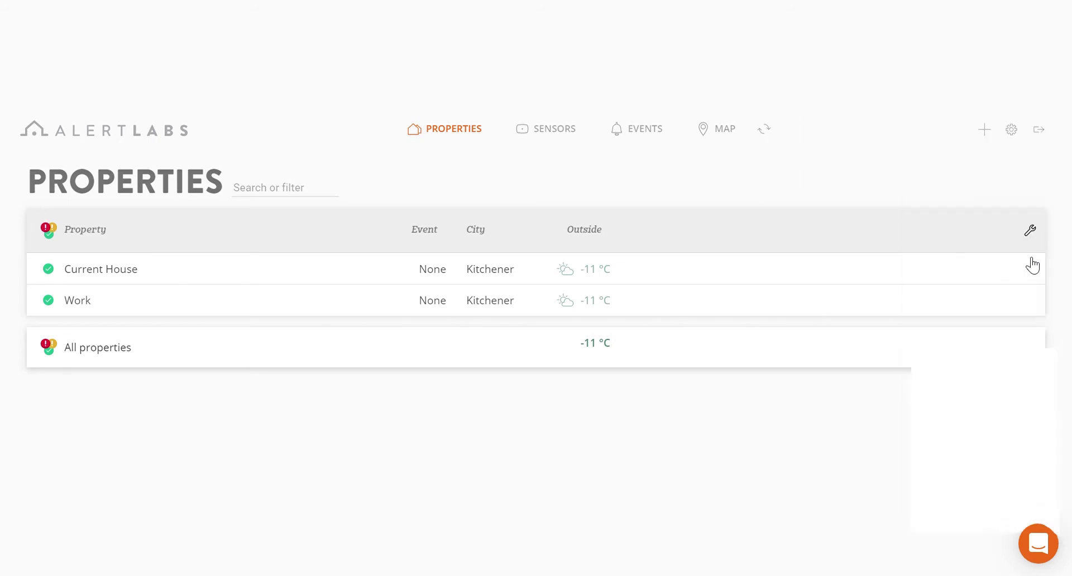
left_click(494, 295)
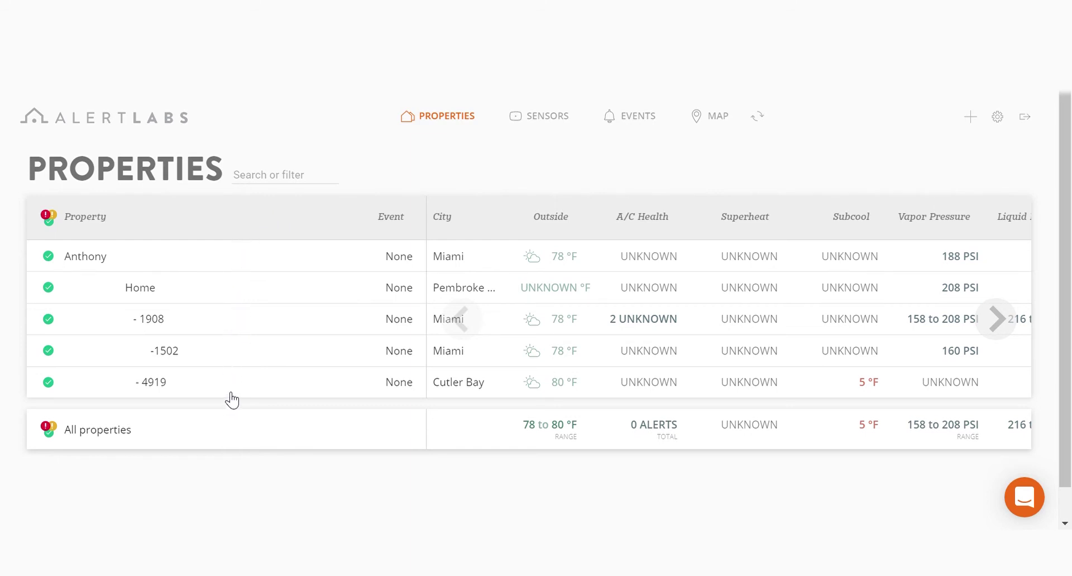
Open the first Miami property's detail page, showing A/C pressures 189/220 PSI, flood DRY and sensors OK.
left_click(323, 249)
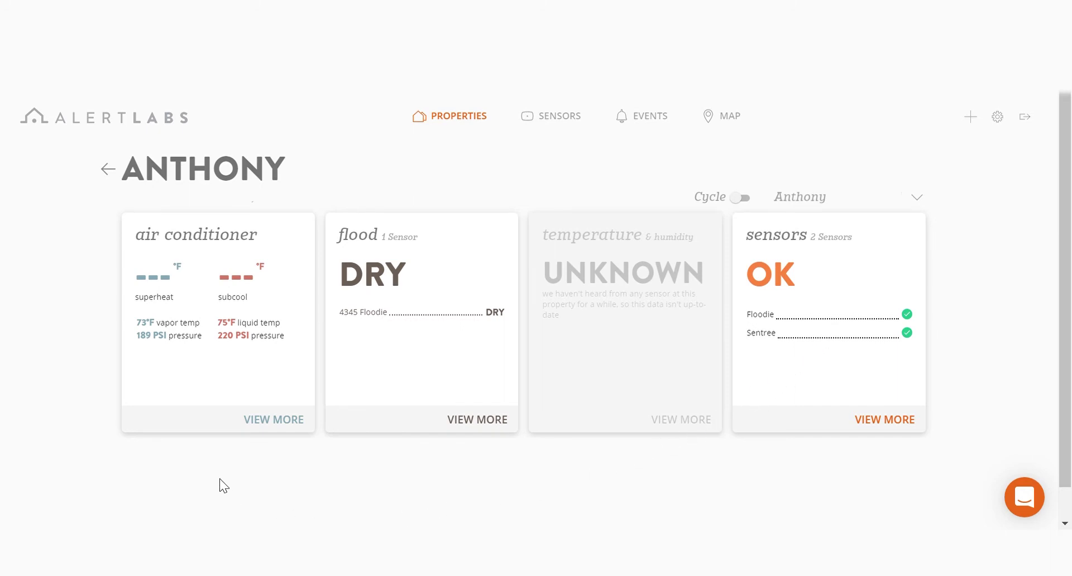
Open the A/C readings and scroll to the Average Temp vs % Run Time chart.
left_click(229, 362)
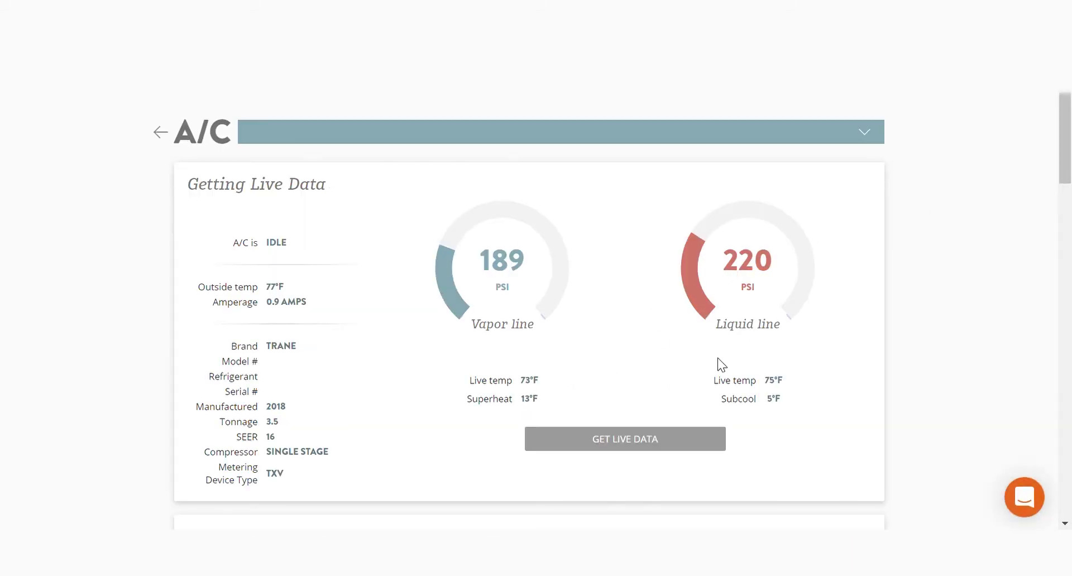
scroll(900, 338, "down", 4)
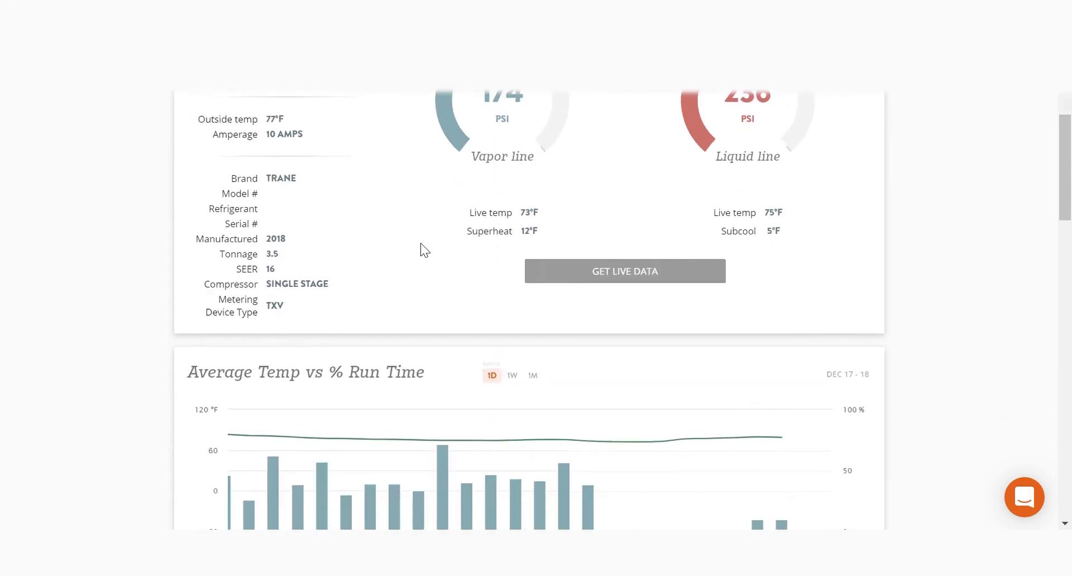
scroll(422, 249, "up", 2)
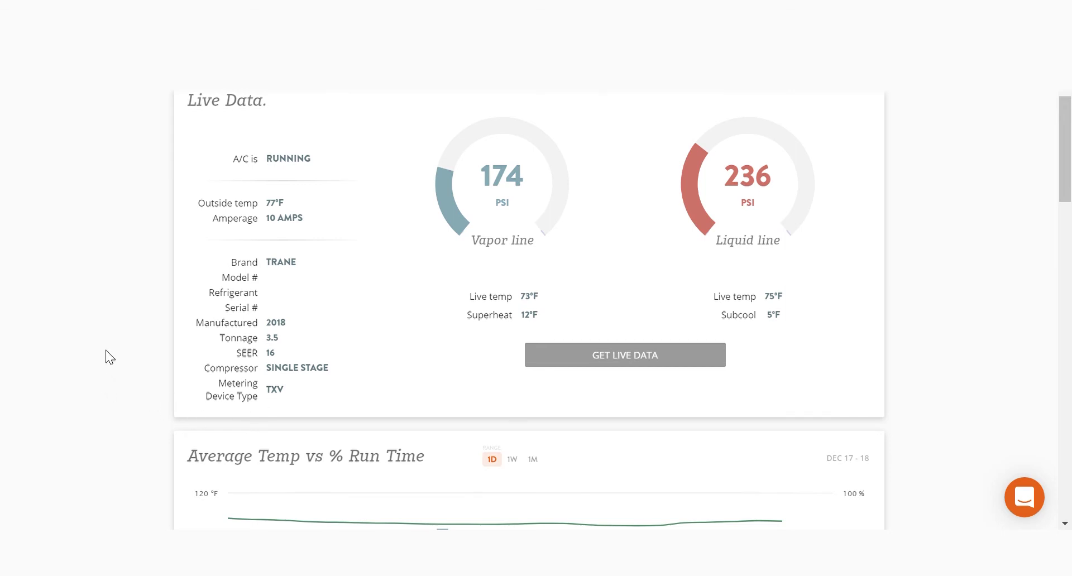
scroll(106, 356, "down", 6)
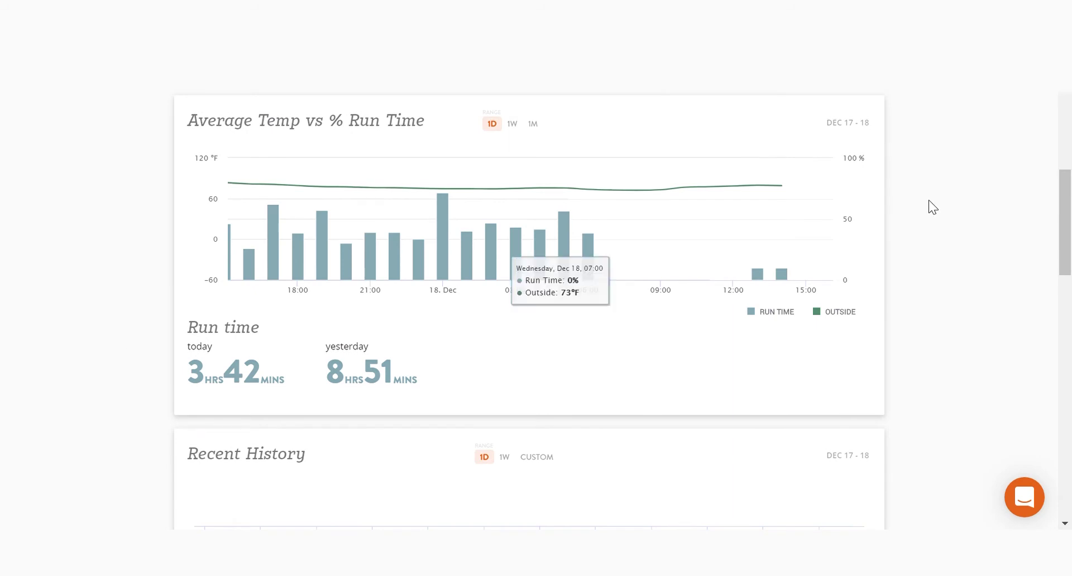
middle_click(1014, 246)
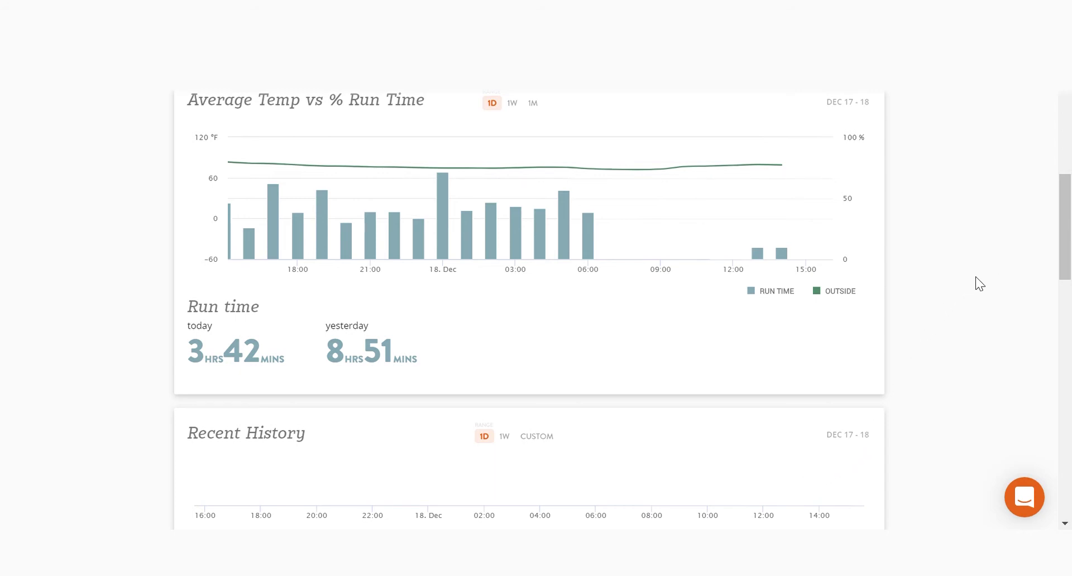
scroll(980, 283, "down", 5)
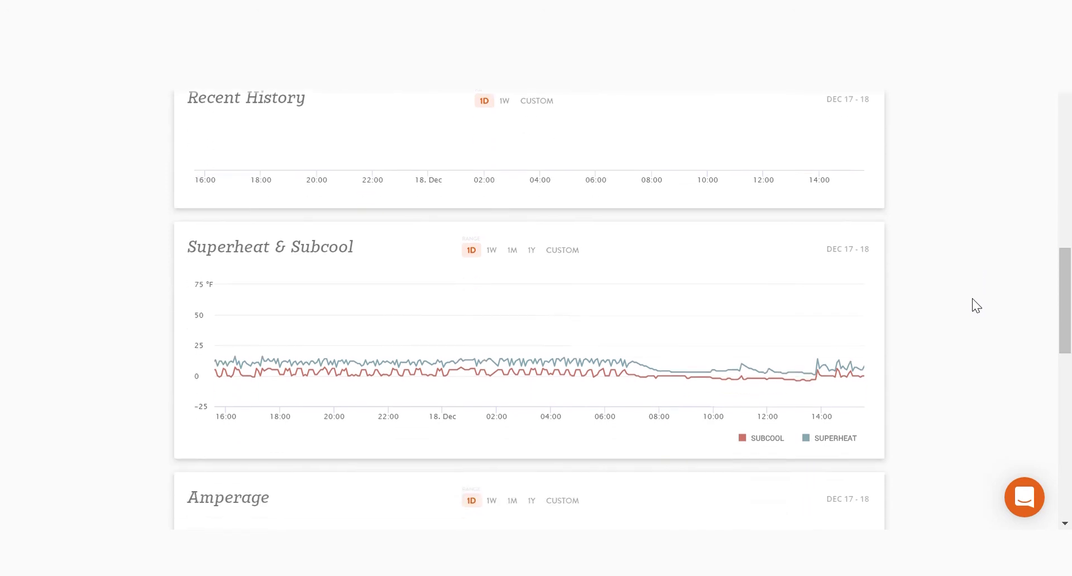
scroll(972, 299, "down", 1)
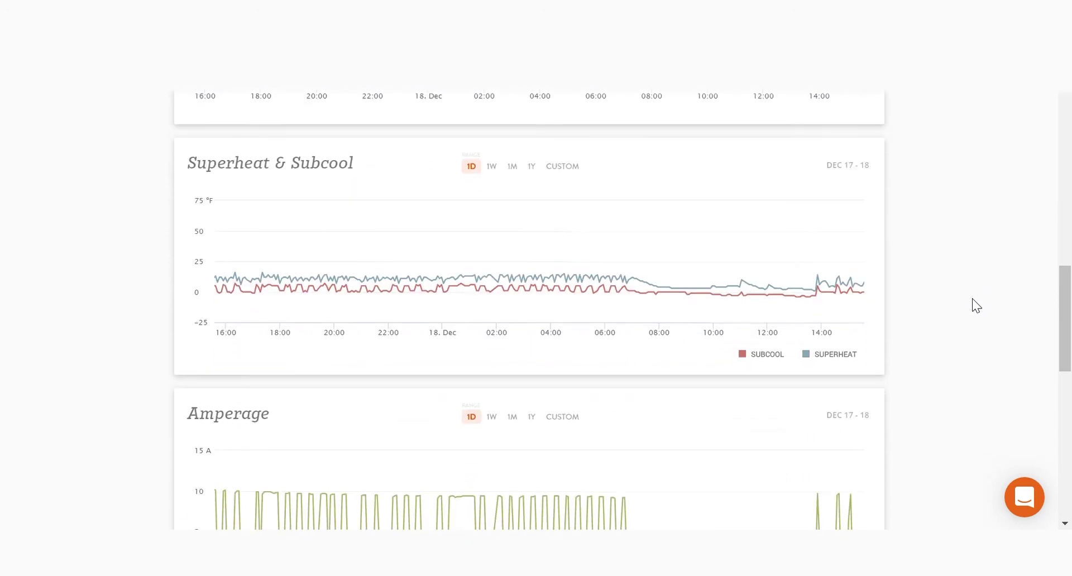
scroll(972, 299, "down", 1)
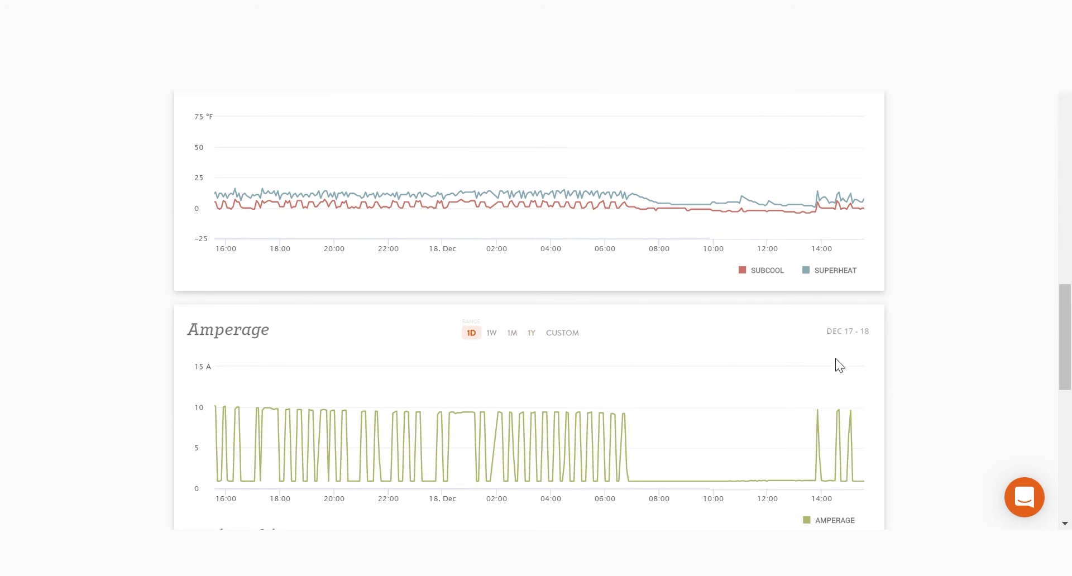
scroll(953, 356, "down", 3)
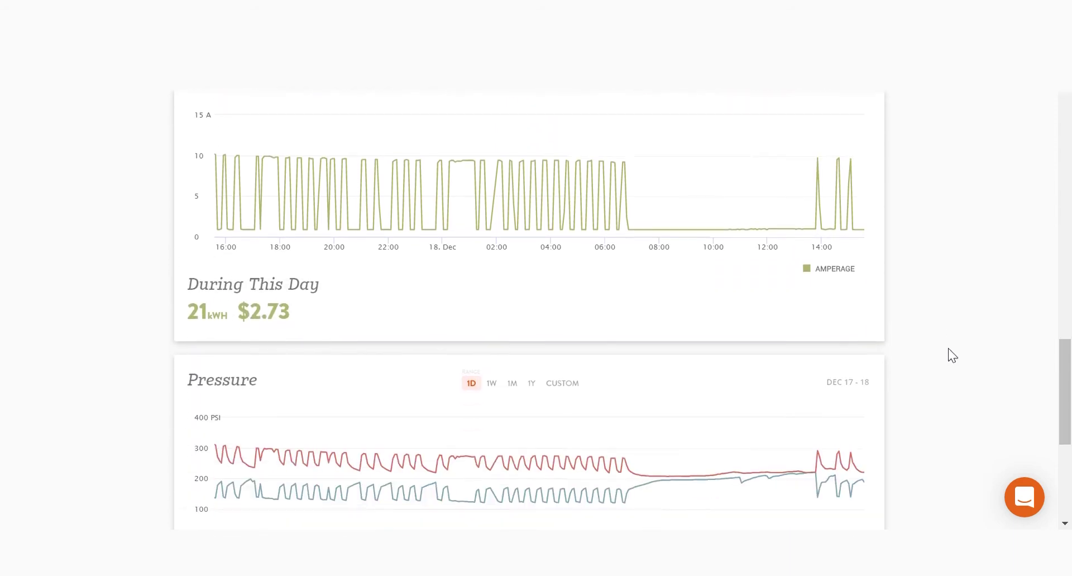
scroll(951, 355, "down", 2)
left_click(826, 414)
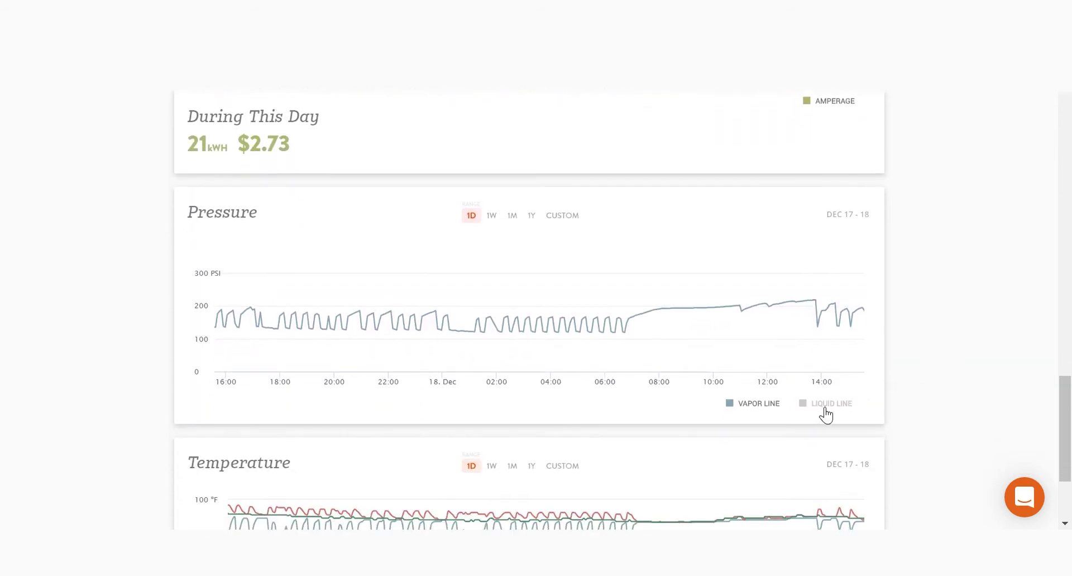
left_click(768, 407)
left_click(766, 412)
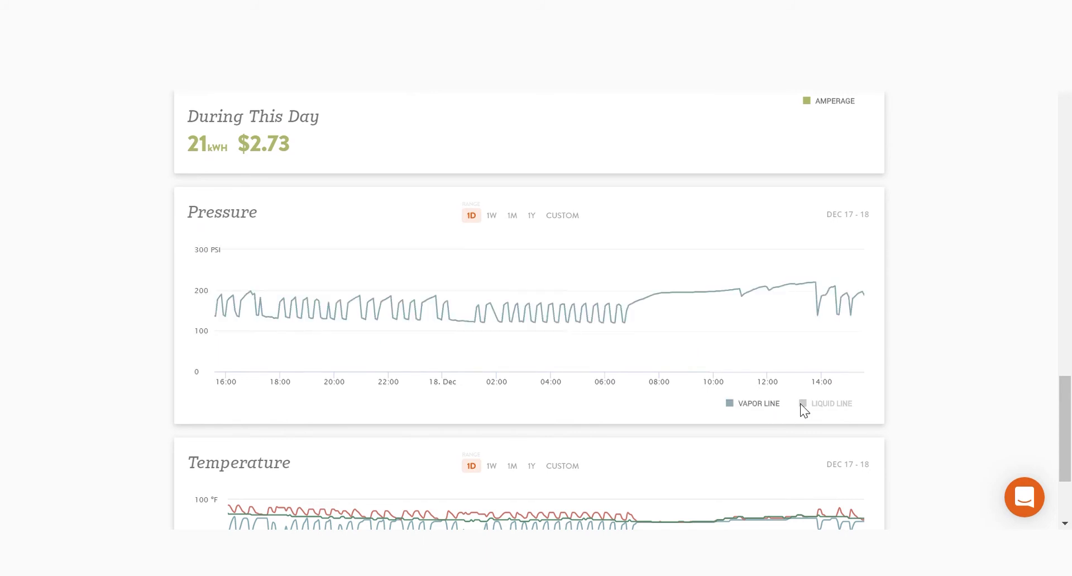
left_click(825, 407)
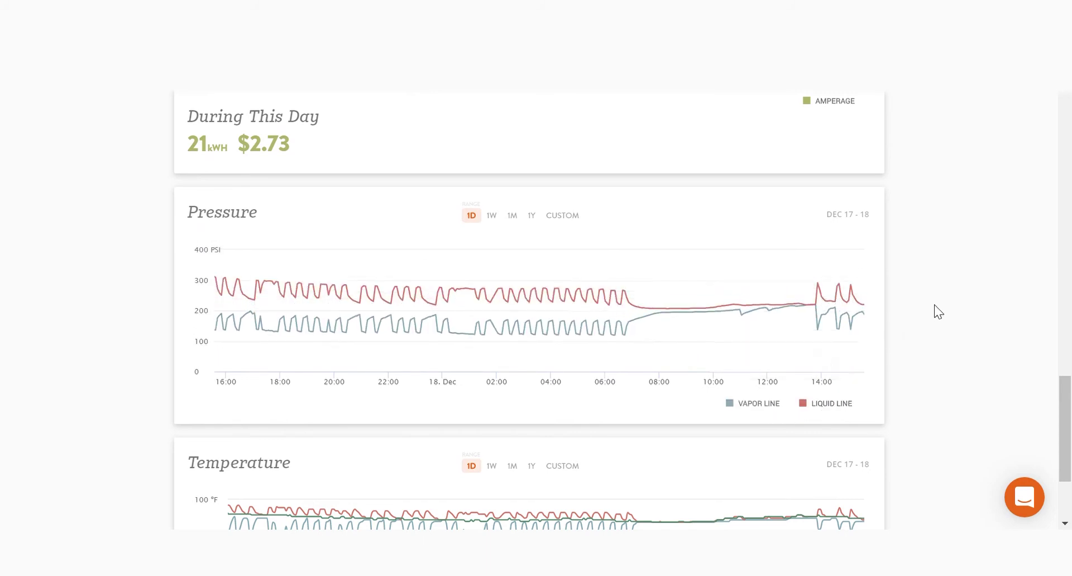
scroll(938, 312, "down", 3)
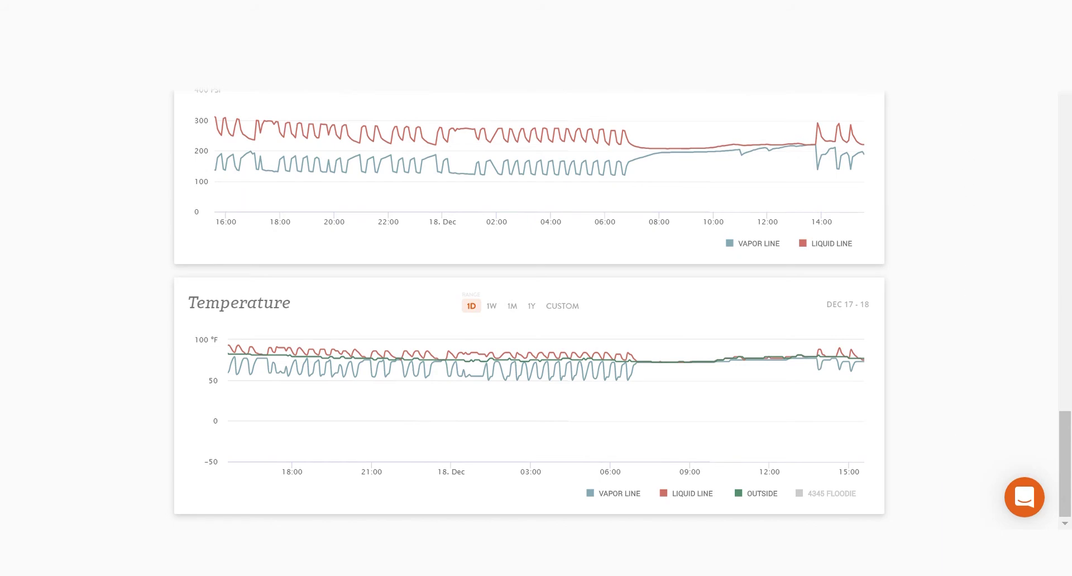
key("alt+Left")
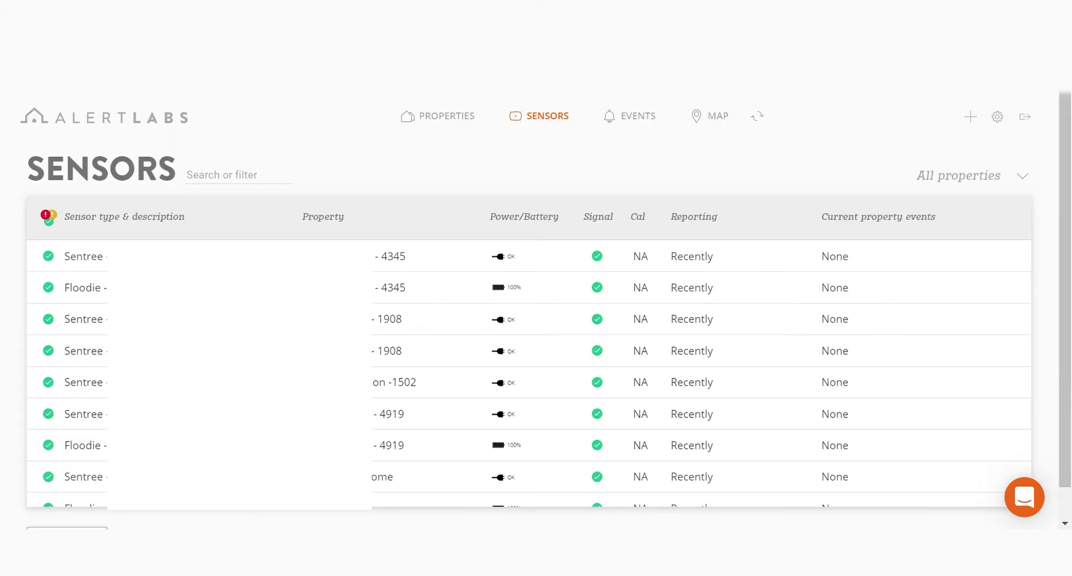
Open the Sensors list and scroll down through the property's sensors.
left_click(542, 126)
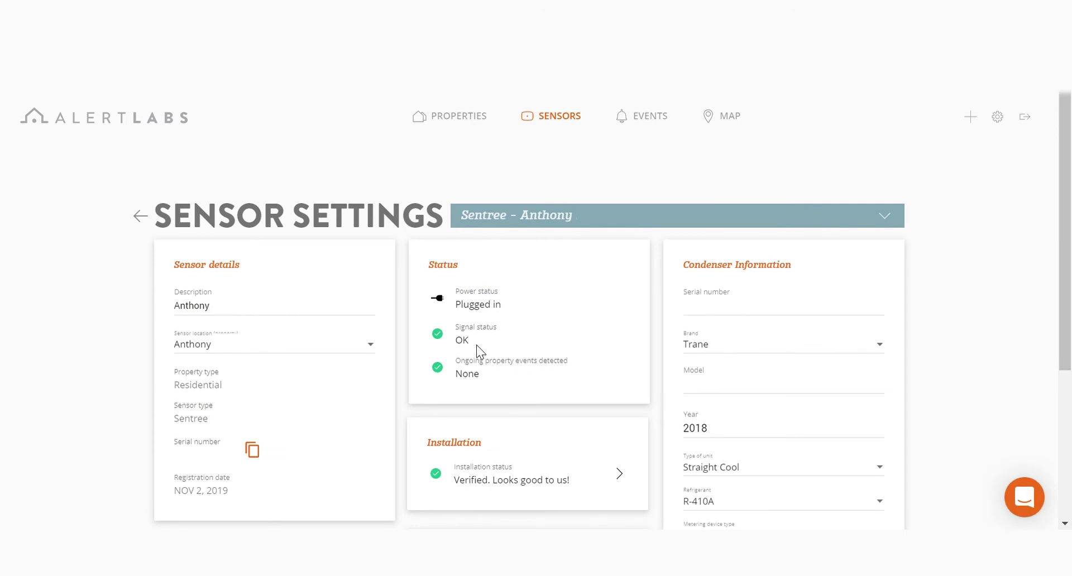
scroll(868, 287, "down", 2)
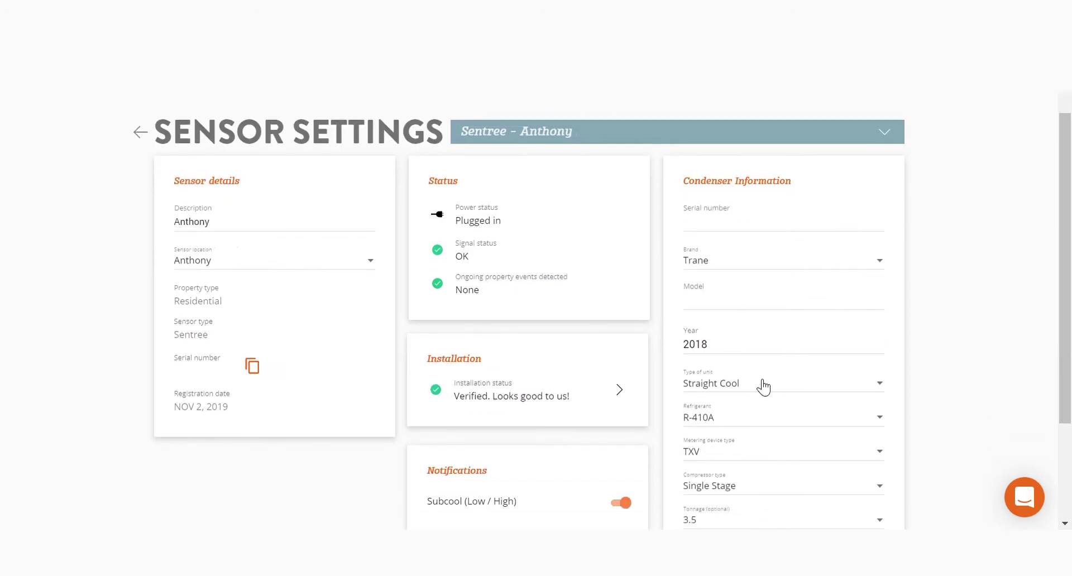
scroll(770, 313, "down", 3)
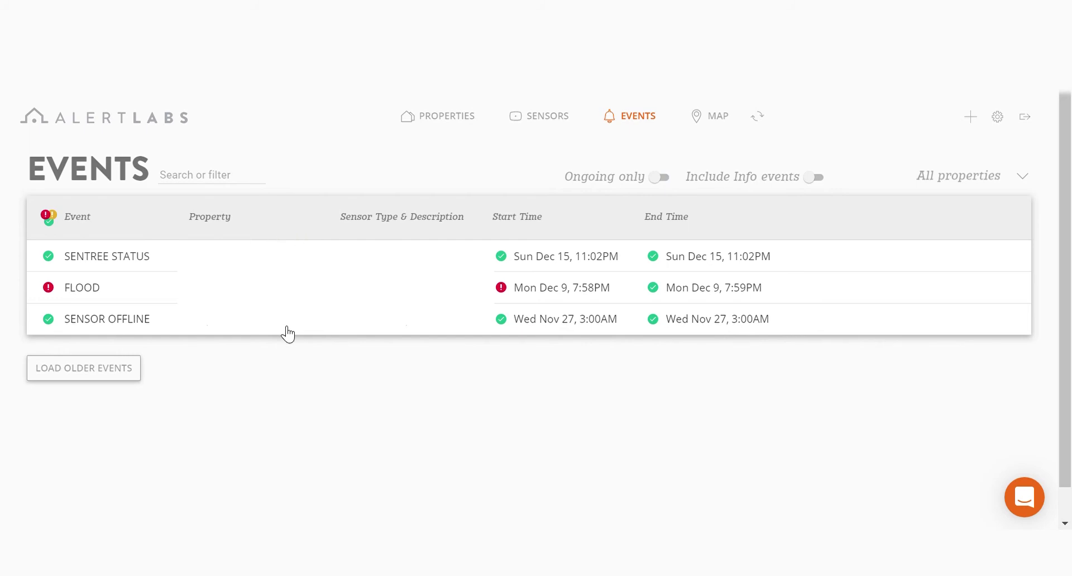
Toggle the Events 'Ongoing only' filter on and off, then view the Miami properties map.
left_click(659, 178)
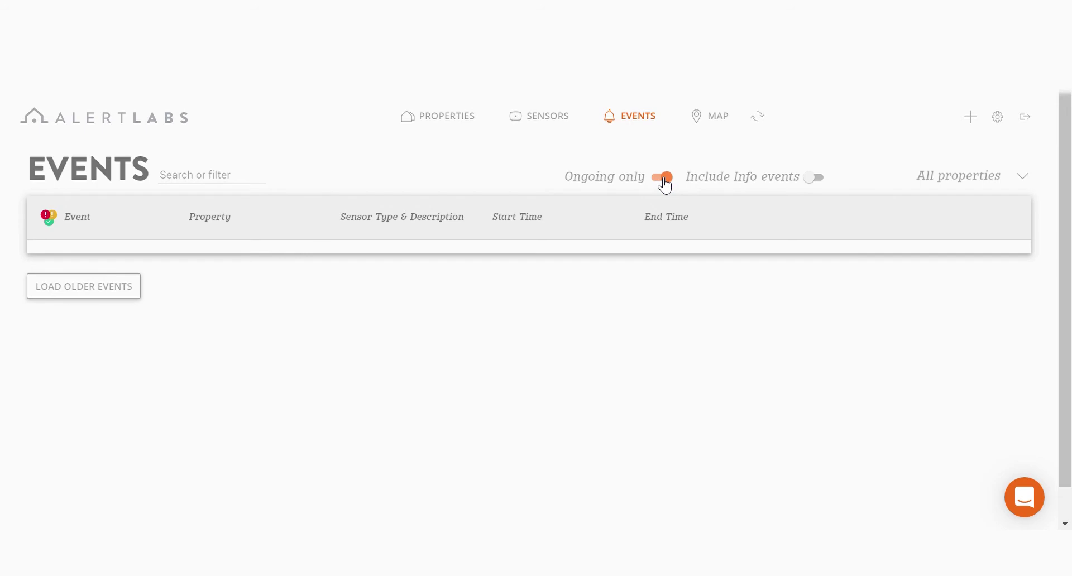
left_click(663, 178)
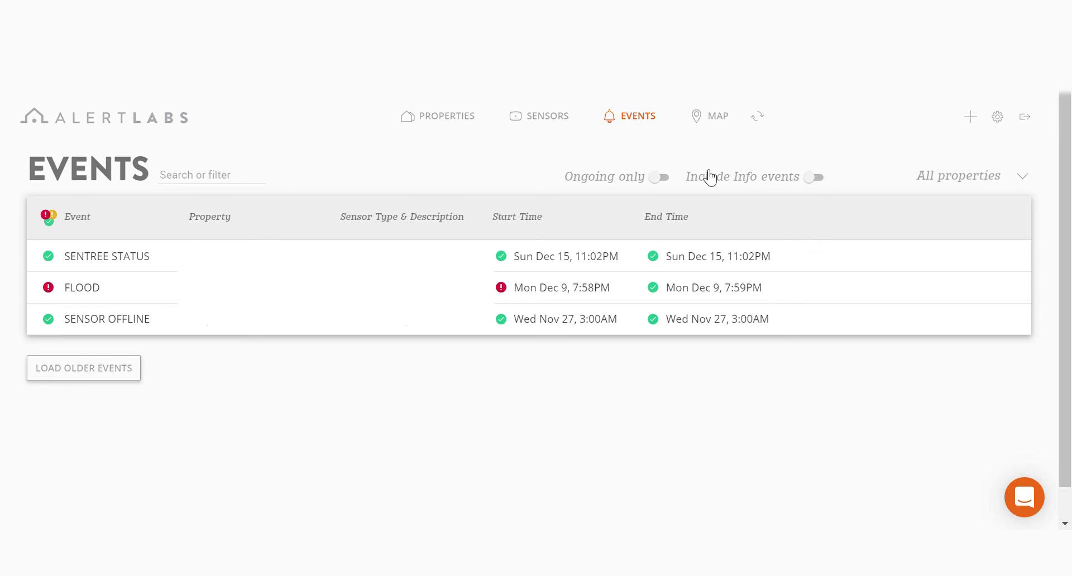
left_click(716, 127)
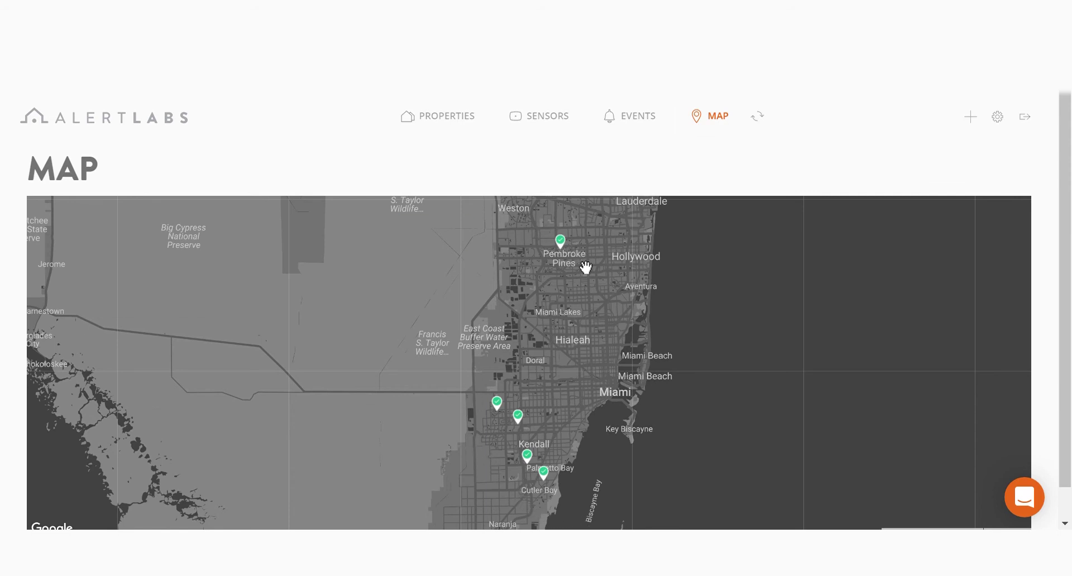
mouse_move(502, 411)
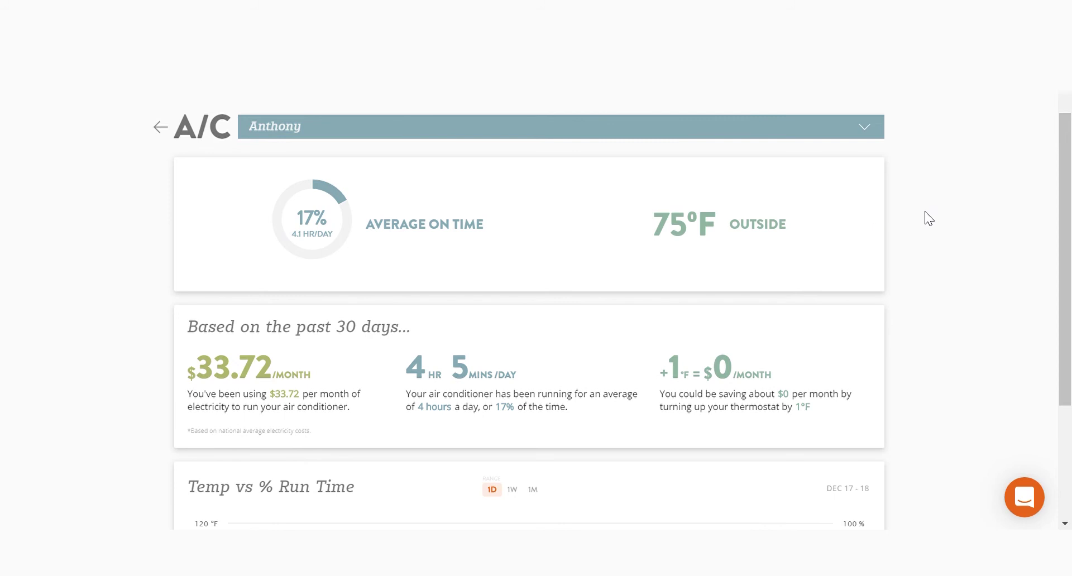
Scroll down to the A/C Temp vs % Run Time chart and back up to the $33.72/month summary.
scroll(925, 213, "down", 2)
scroll(924, 212, "down", 2)
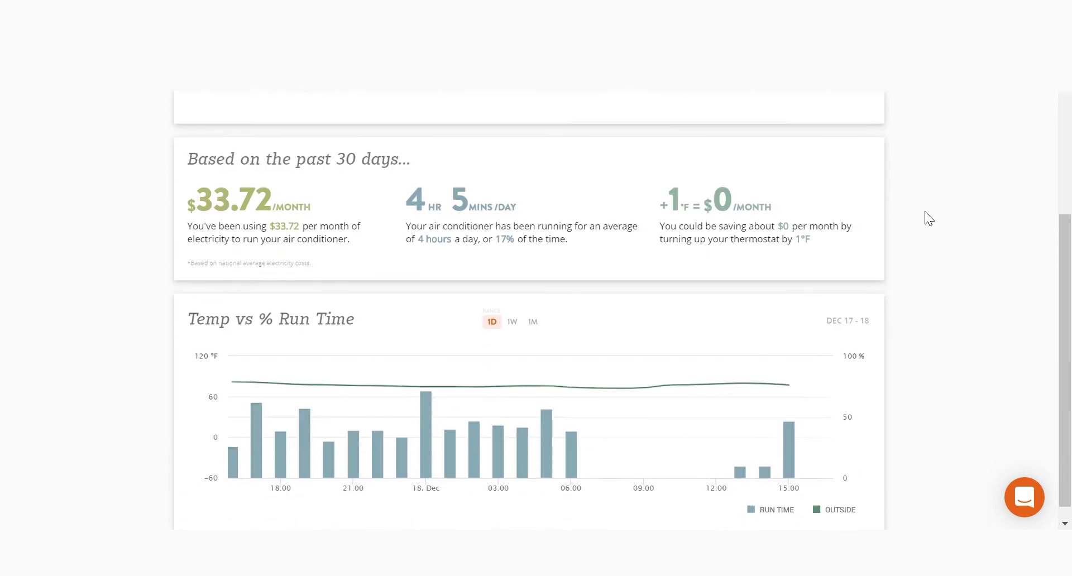
scroll(925, 212, "down", 1)
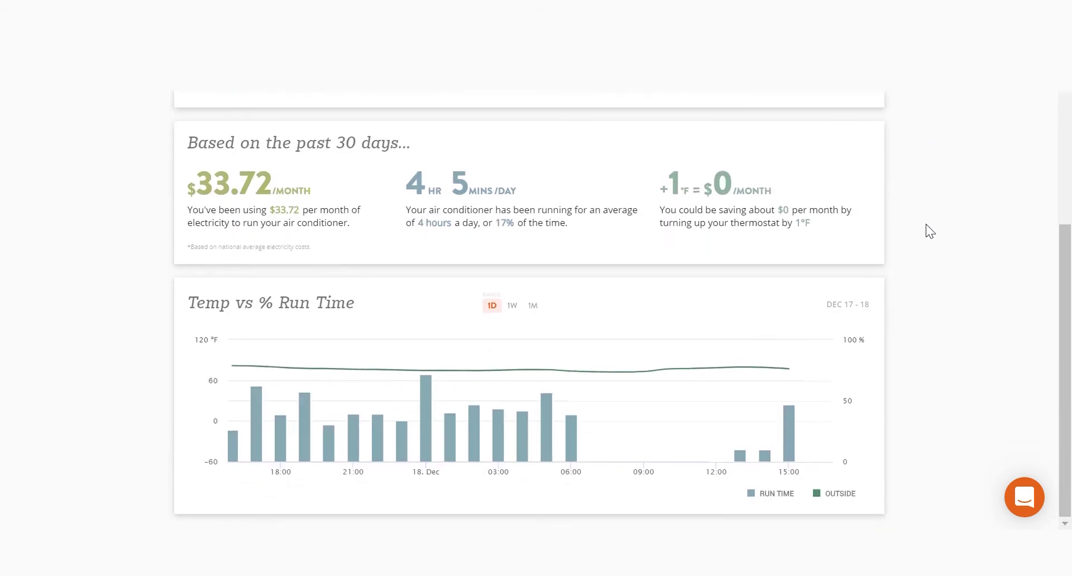
scroll(927, 226, "up", 5)
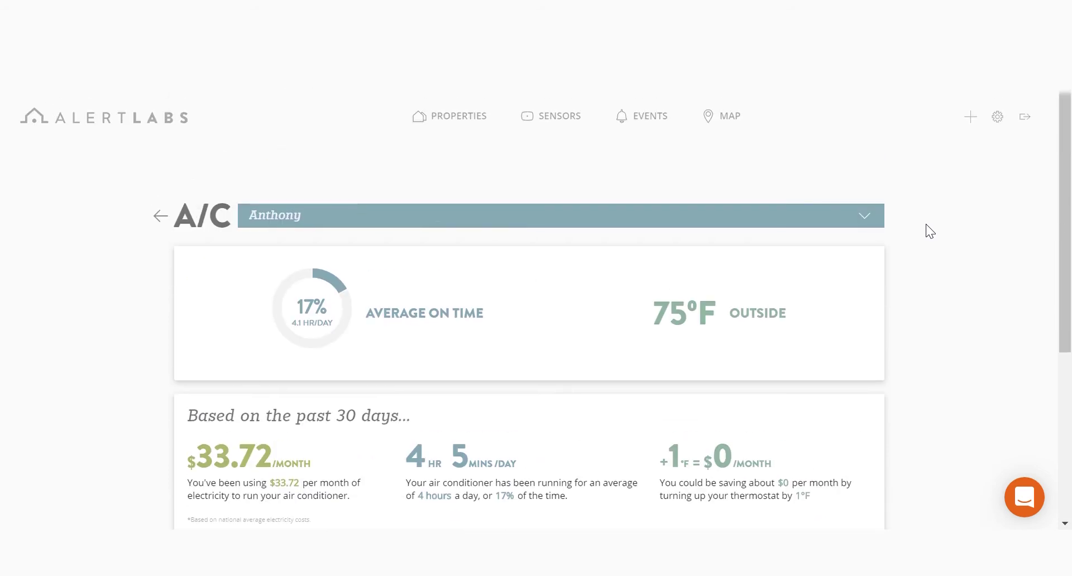
Go to Sharing settings and expand the first property's sharing details.
left_click(997, 117)
left_click(977, 221)
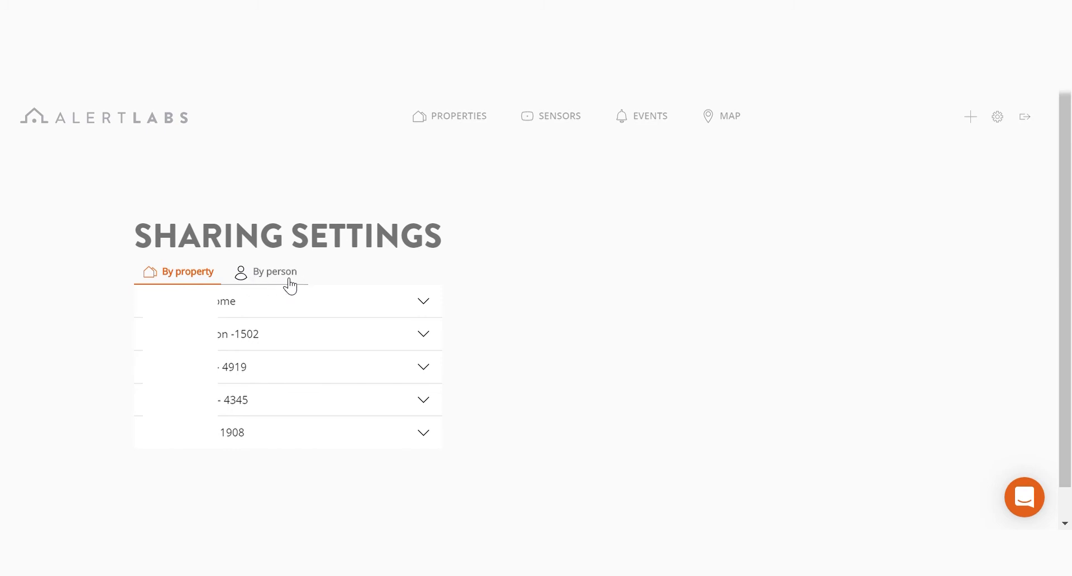
left_click(423, 304)
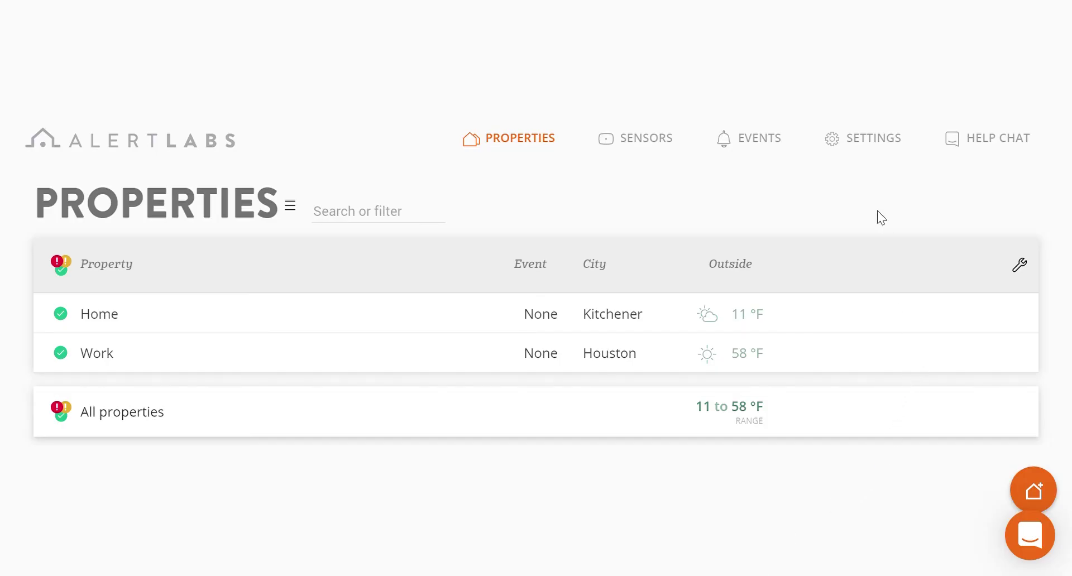
Review the Work property's settings under Properties, then return to the main Settings page.
left_click(854, 150)
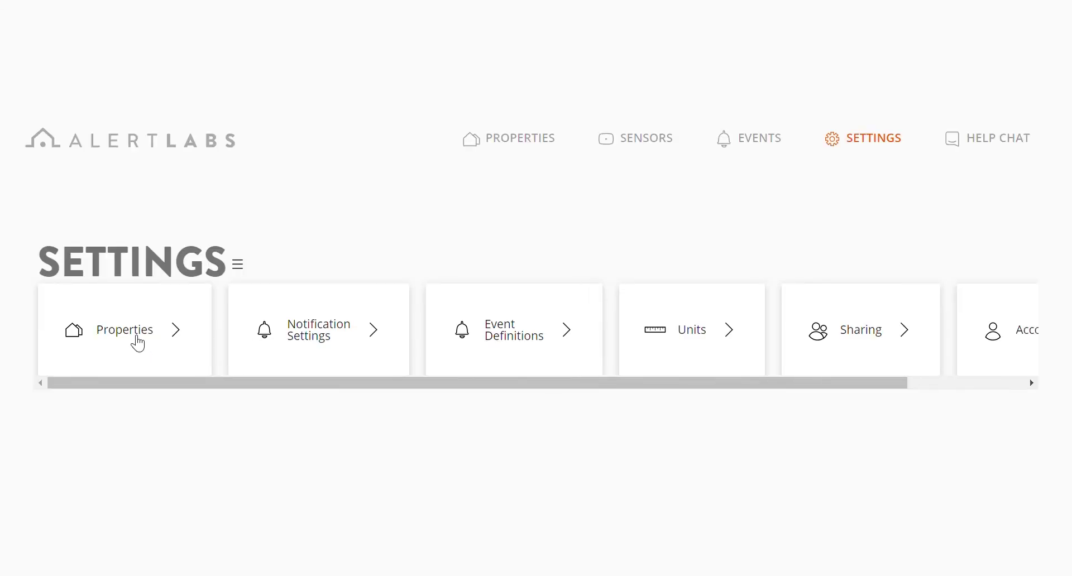
left_click(138, 344)
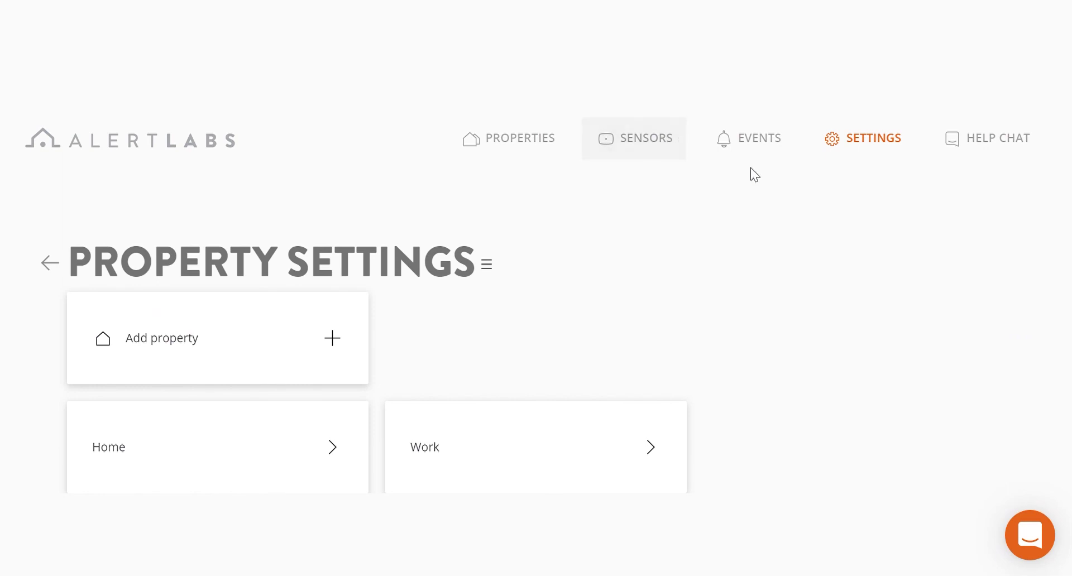
left_click(627, 466)
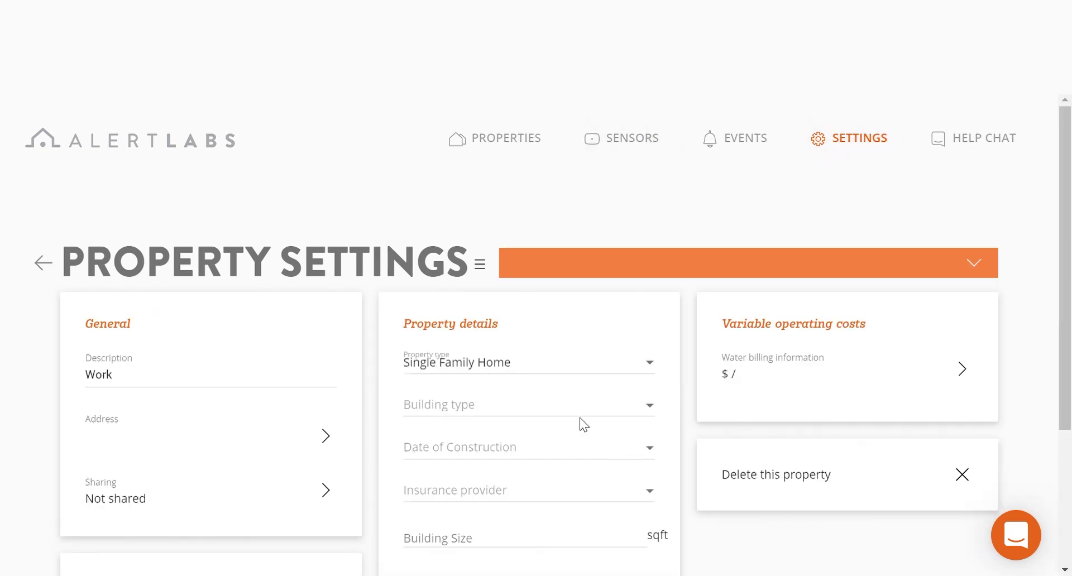
scroll(423, 336, "down", 1)
scroll(424, 336, "down", 2)
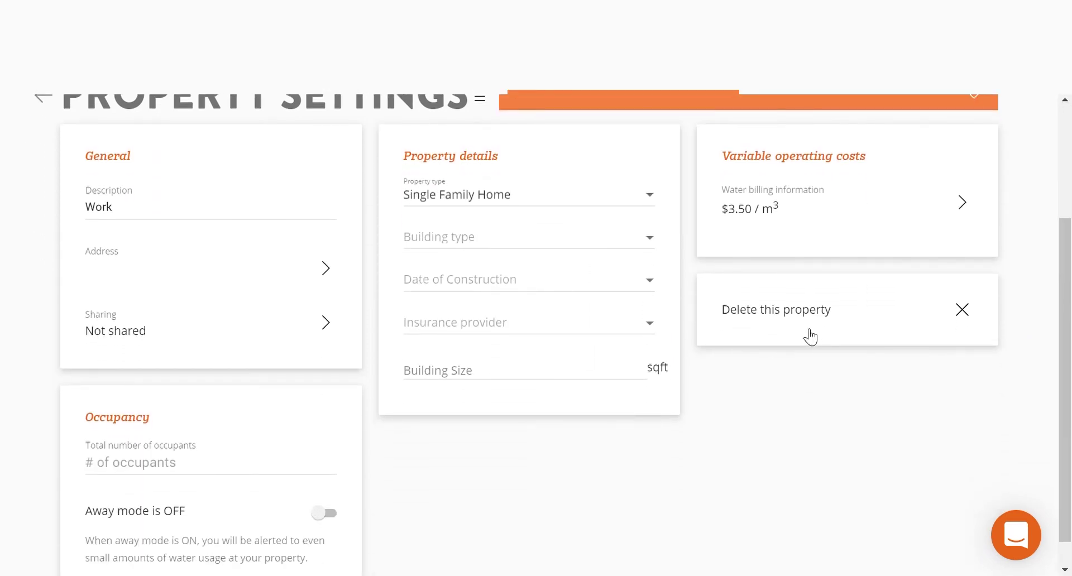
scroll(810, 337, "up", 3)
left_click(836, 146)
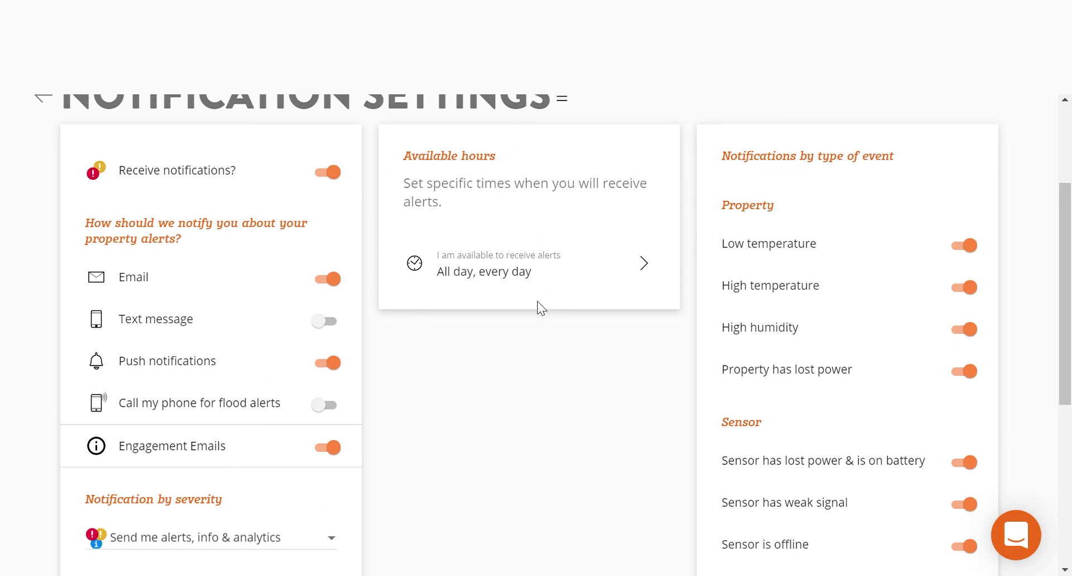
Check the all-day, every-day available alert hours, then return to the main Settings page.
left_click(648, 265)
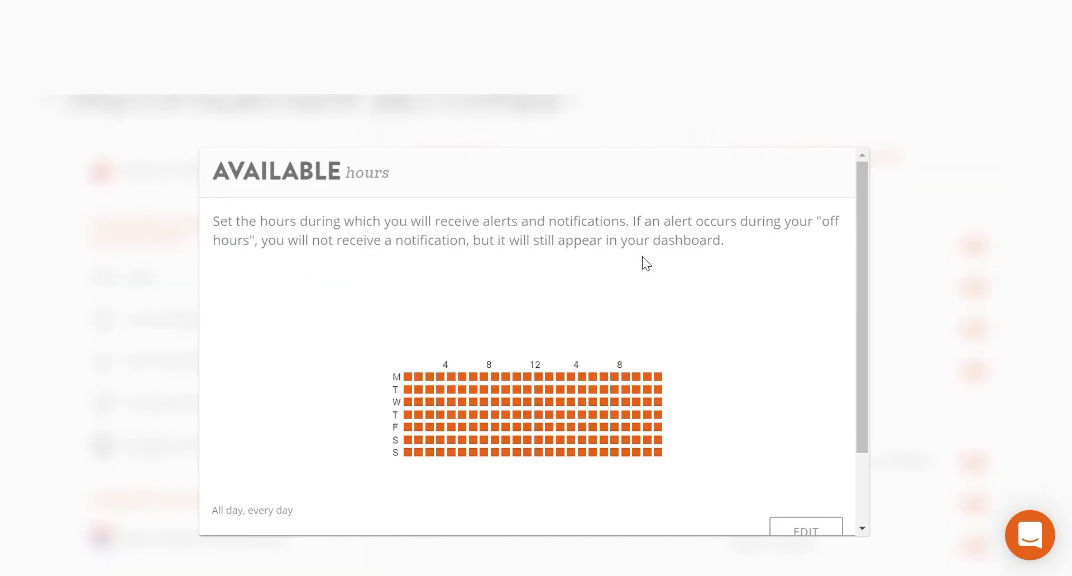
scroll(773, 477, "down", 2)
left_click(961, 439)
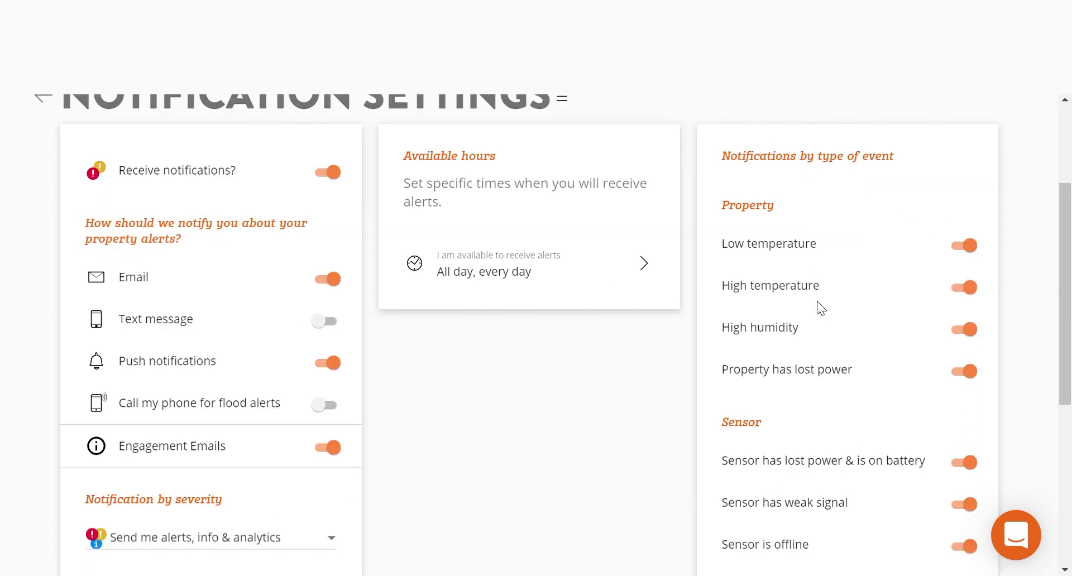
scroll(845, 511, "up", 1)
scroll(848, 512, "up", 3)
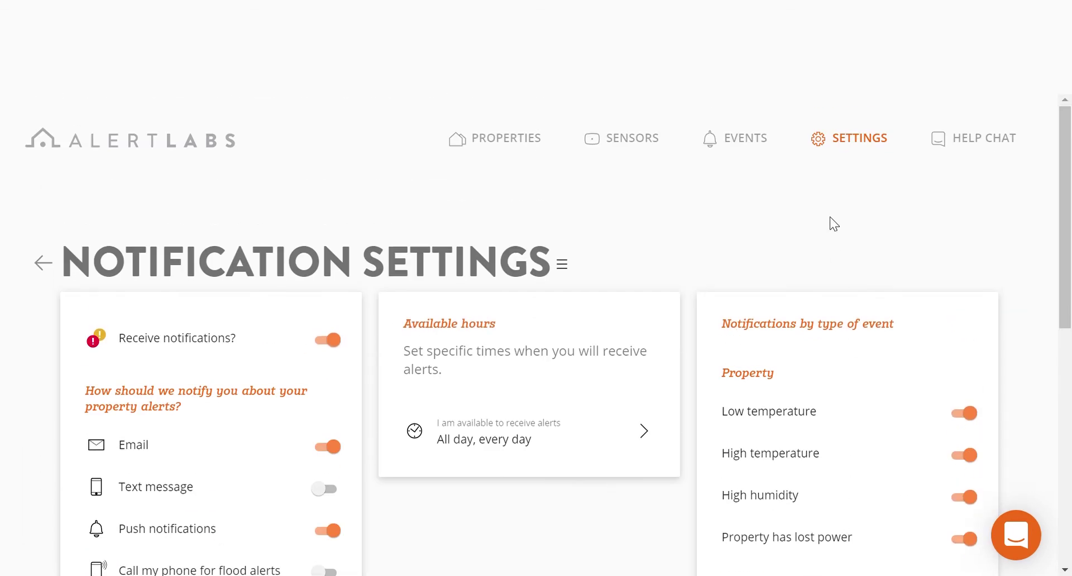
left_click(831, 146)
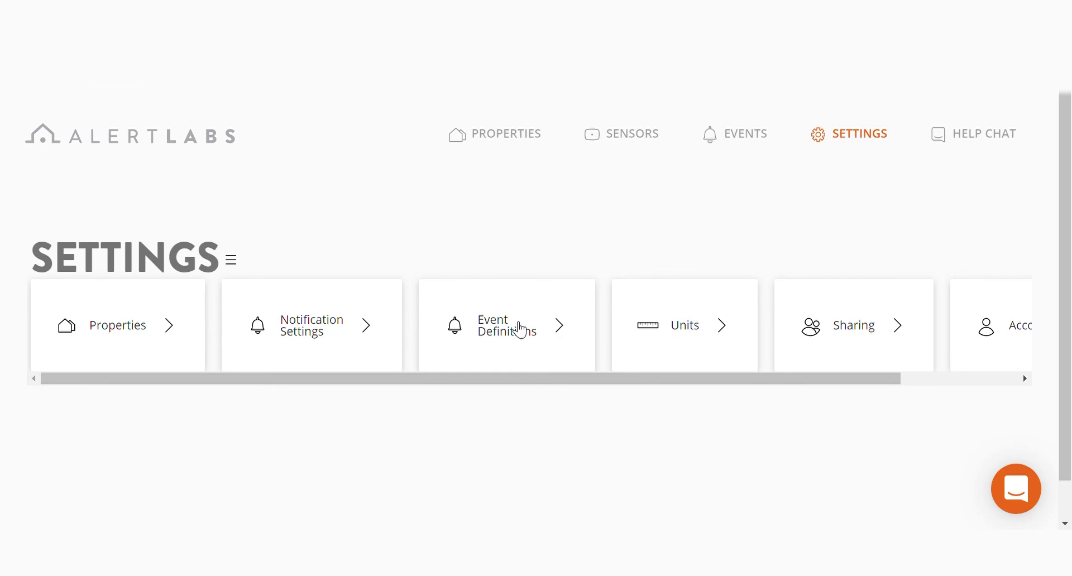
In Event Definitions, turn 'Use same limits for all sensors' off and back on, then open support chat.
left_click(521, 330)
scroll(519, 329, "down", 3)
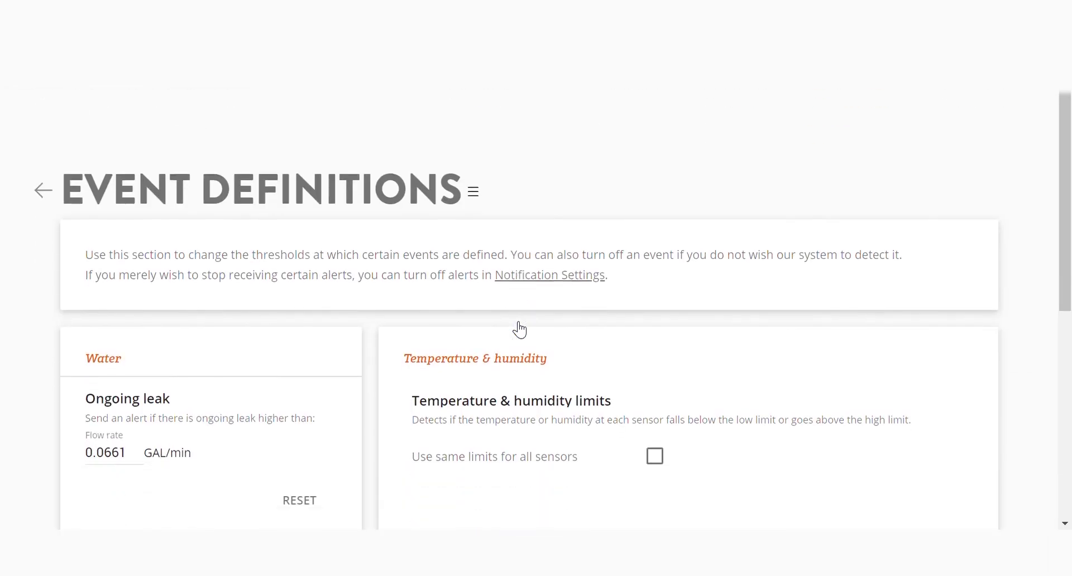
scroll(520, 328, "down", 3)
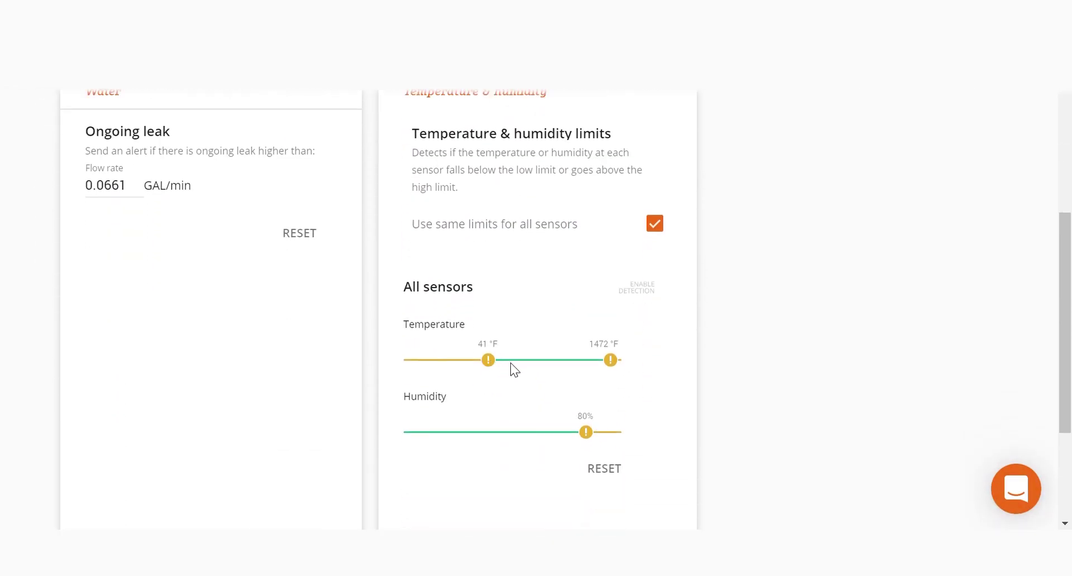
scroll(609, 453, "up", 2)
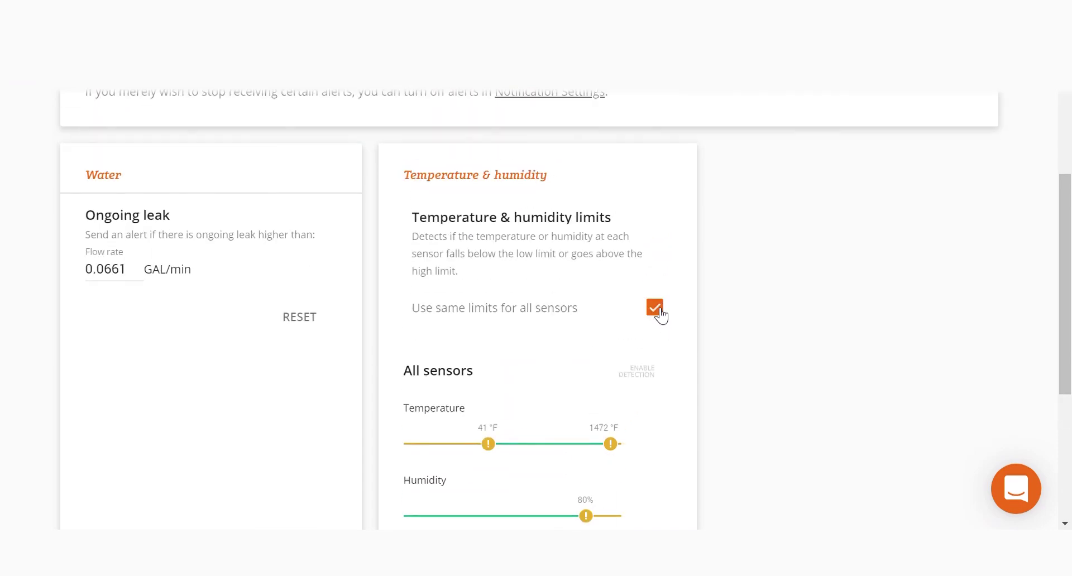
left_click(655, 308)
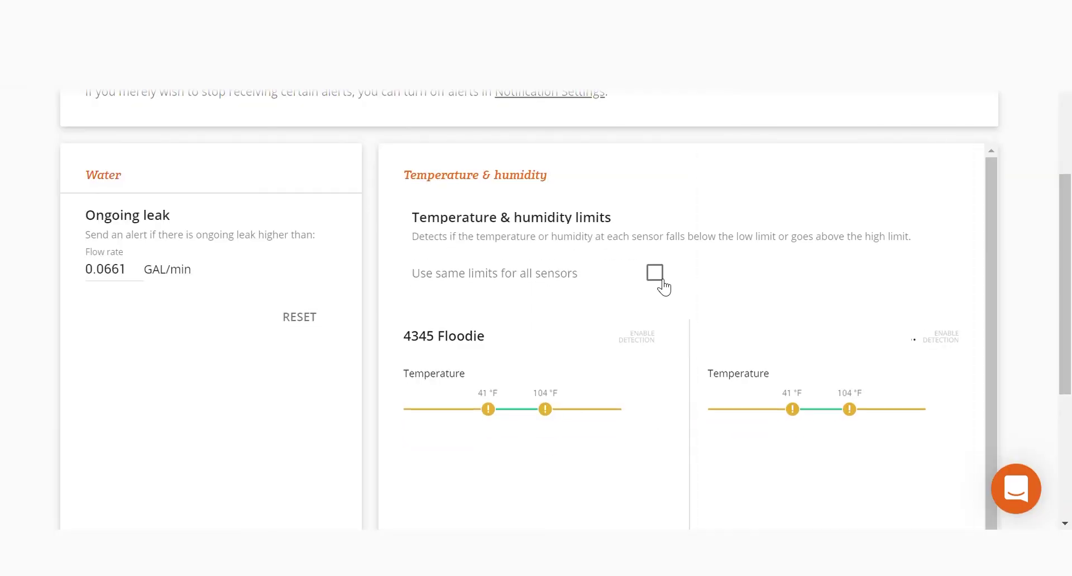
left_click(657, 276)
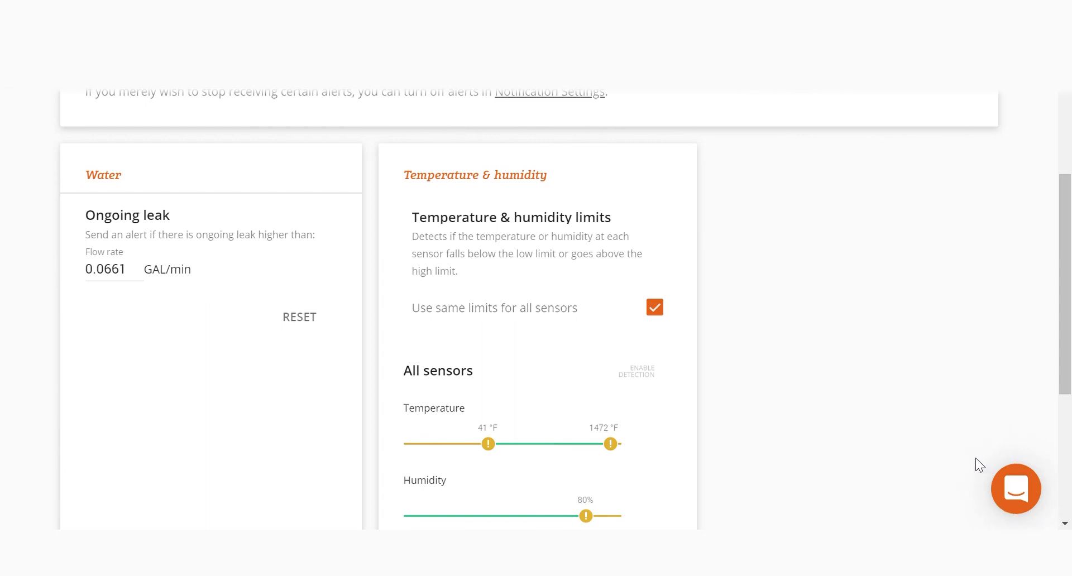
left_click(1012, 487)
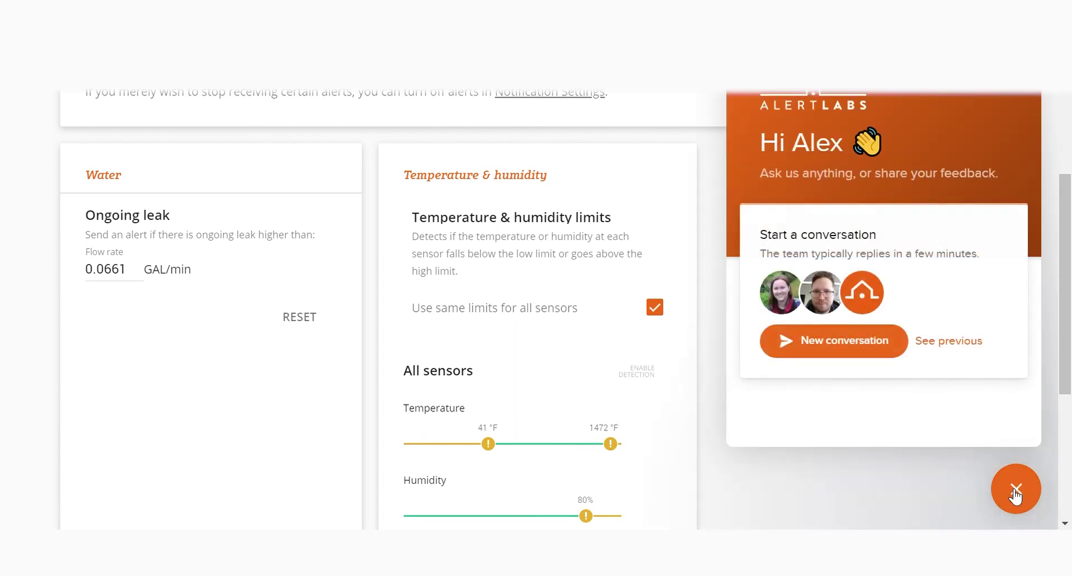